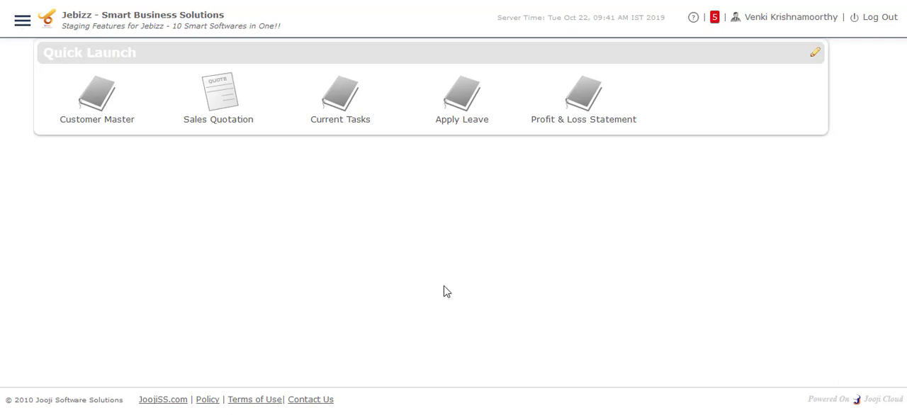
Go to the CRM section of the Jebizz module and open the Contacts Master list.
{"action": "left_click", "coordinate": [21, 22]}
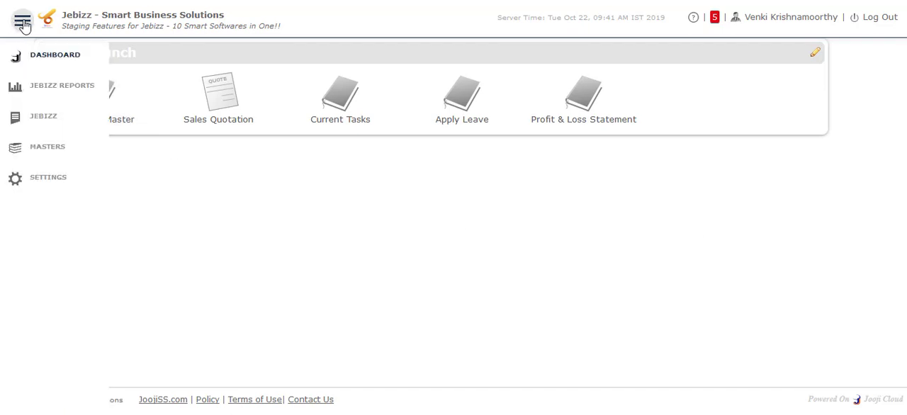
{"action": "left_click", "coordinate": [48, 122]}
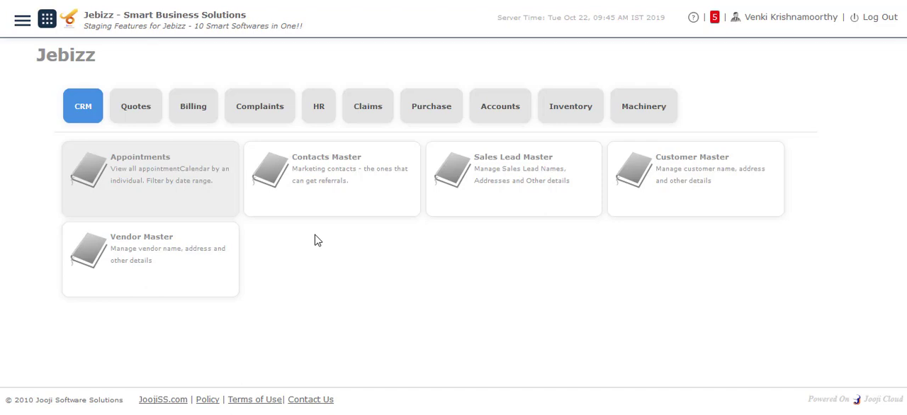
{"action": "left_click", "coordinate": [331, 177]}
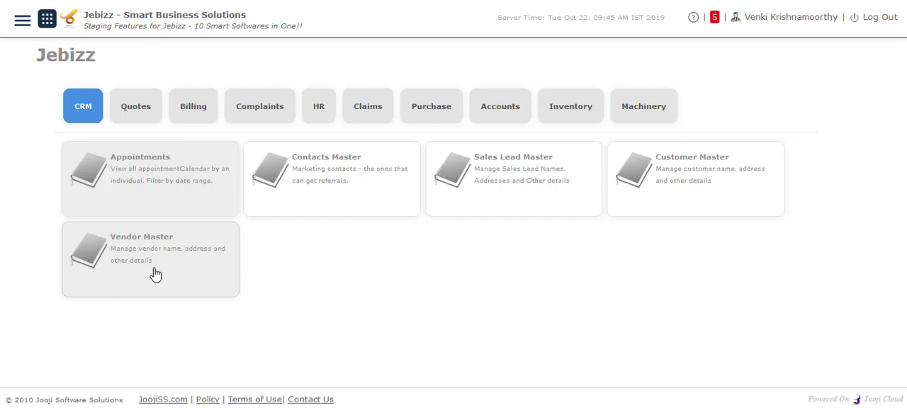
{"action": "left_click", "coordinate": [356, 184]}
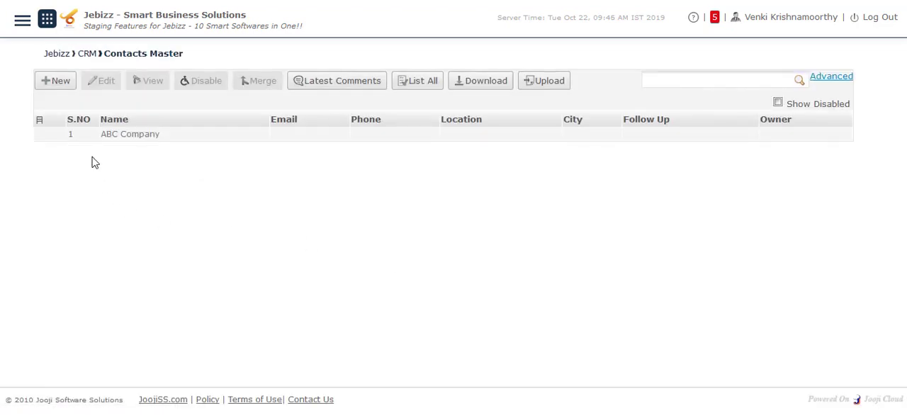
Open the ABC Company contact for editing and review its general, additional attribute and profile picture fields.
{"action": "left_click", "coordinate": [115, 135]}
{"action": "left_click", "coordinate": [113, 81]}
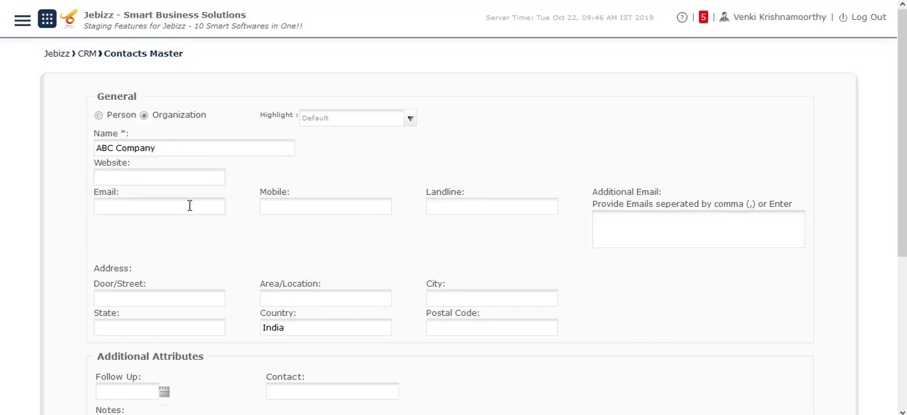
{"action": "scroll", "coordinate": [336, 278], "scroll_direction": "down", "scroll_amount": 2}
{"action": "scroll", "coordinate": [337, 279], "scroll_direction": "down", "scroll_amount": 1}
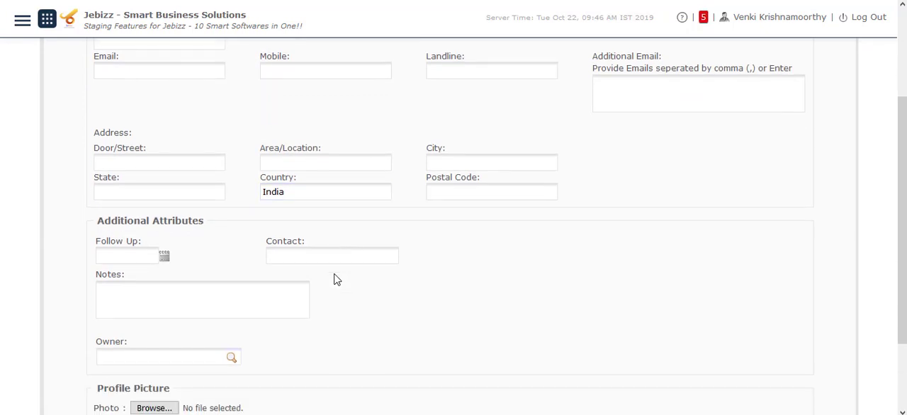
{"action": "scroll", "coordinate": [336, 278], "scroll_direction": "down", "scroll_amount": 1}
{"action": "left_click", "coordinate": [195, 232]}
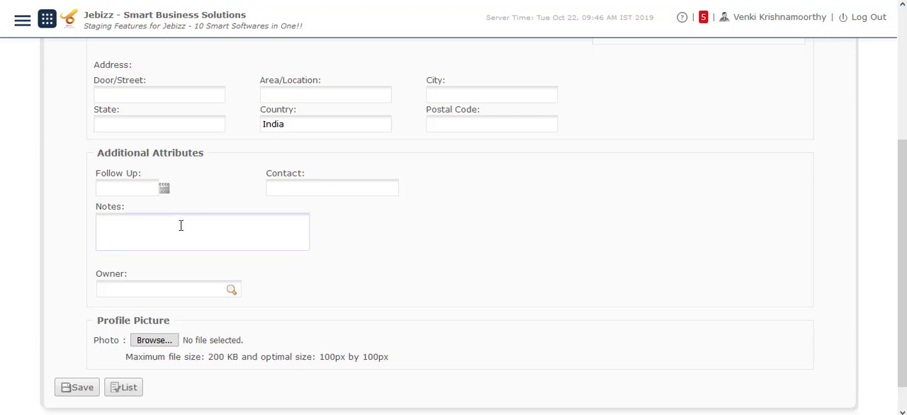
{"action": "left_click", "coordinate": [190, 287]}
{"action": "scroll", "coordinate": [192, 289], "scroll_direction": "up", "scroll_amount": 5}
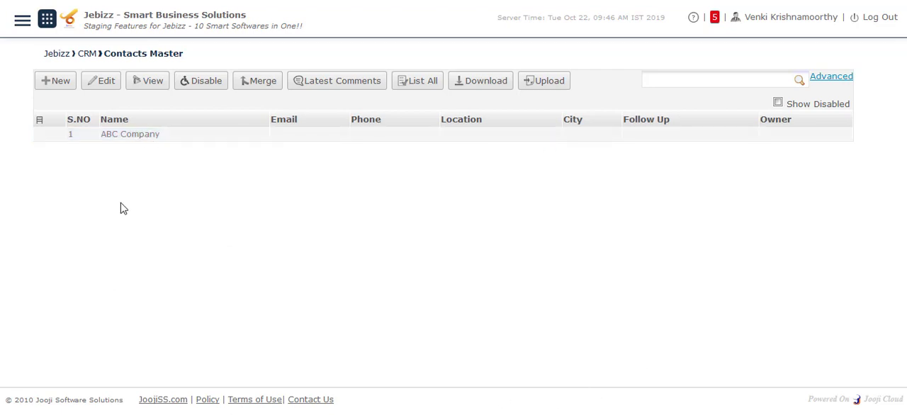
Return to the CRM overview and open the first BOSCH Elevator lead in Sales Lead Master for editing.
{"action": "left_click", "coordinate": [15, 0]}
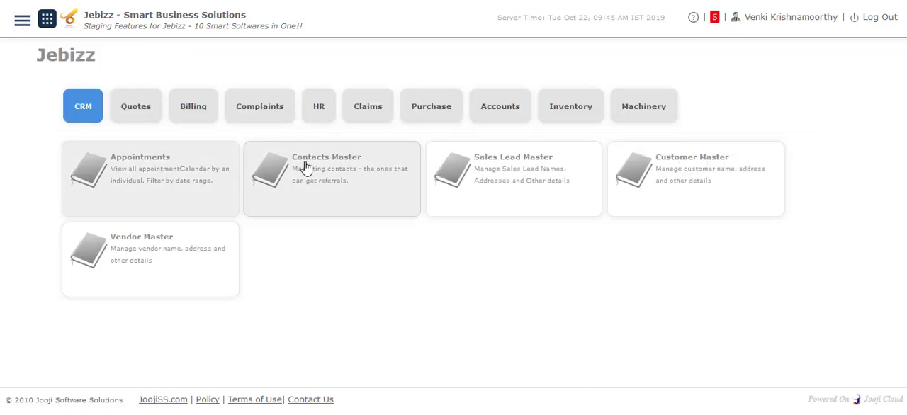
{"action": "left_click", "coordinate": [517, 175]}
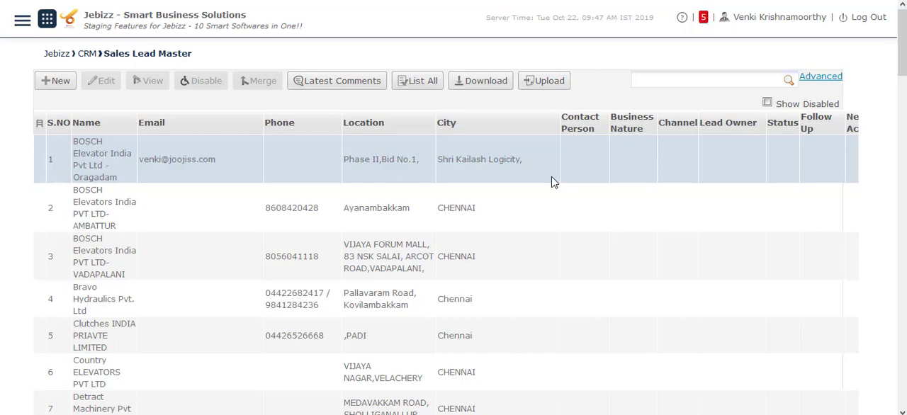
{"action": "left_click", "coordinate": [95, 165]}
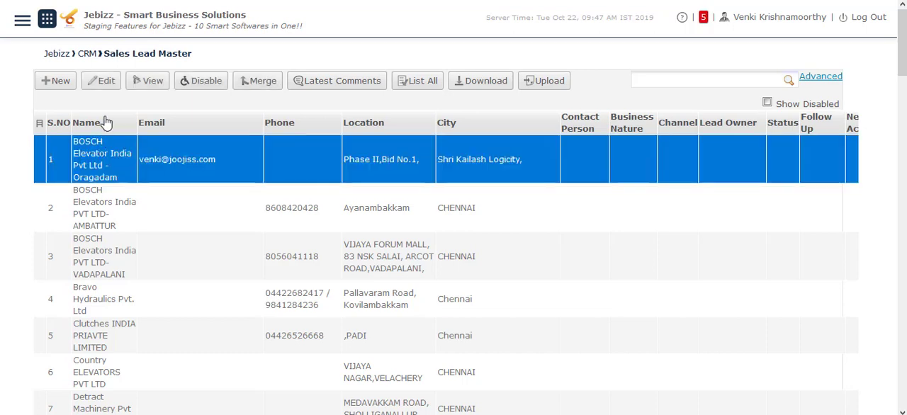
{"action": "left_click", "coordinate": [101, 80]}
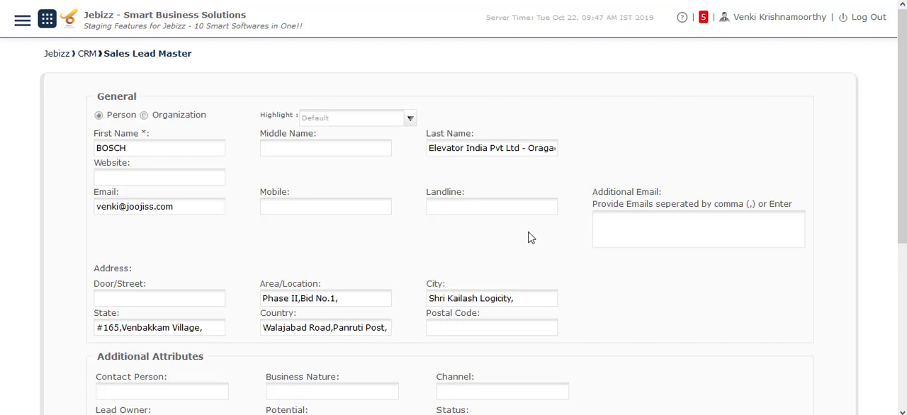
Review the lead's address and additional attribute fields, including the Potential and Status options, and the profile picture section.
{"action": "scroll", "coordinate": [530, 237], "scroll_direction": "down", "scroll_amount": 2}
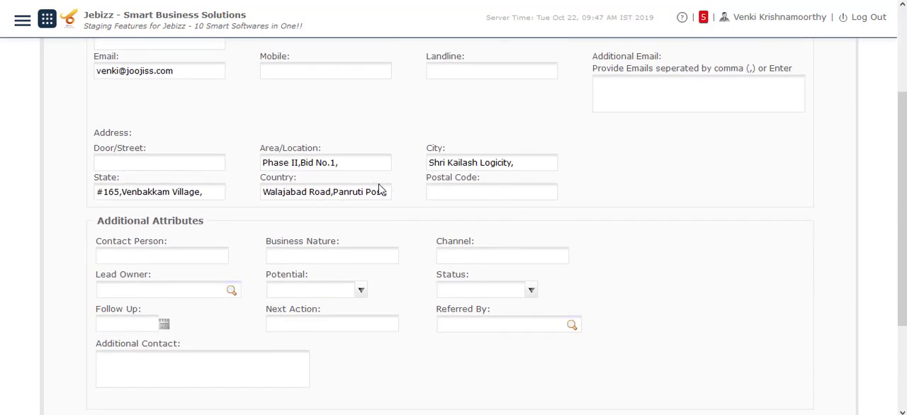
{"action": "scroll", "coordinate": [446, 225], "scroll_direction": "down", "scroll_amount": 1}
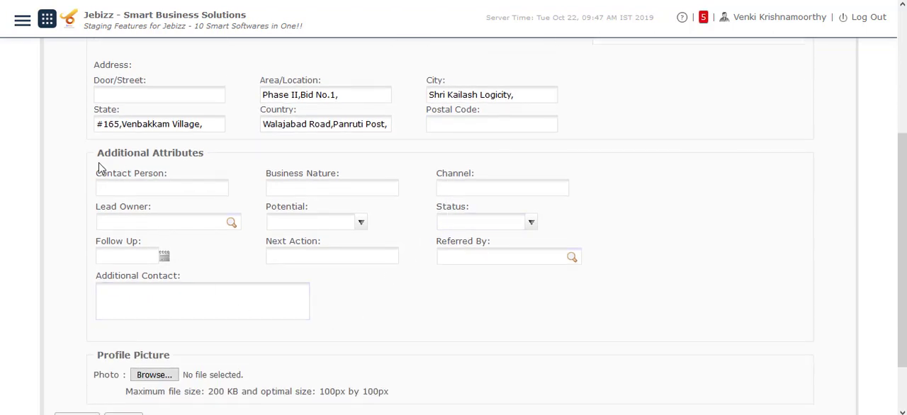
{"action": "double_click", "coordinate": [230, 157]}
{"action": "left_click_drag", "start_coordinate": [230, 157], "coordinate": [207, 153]}
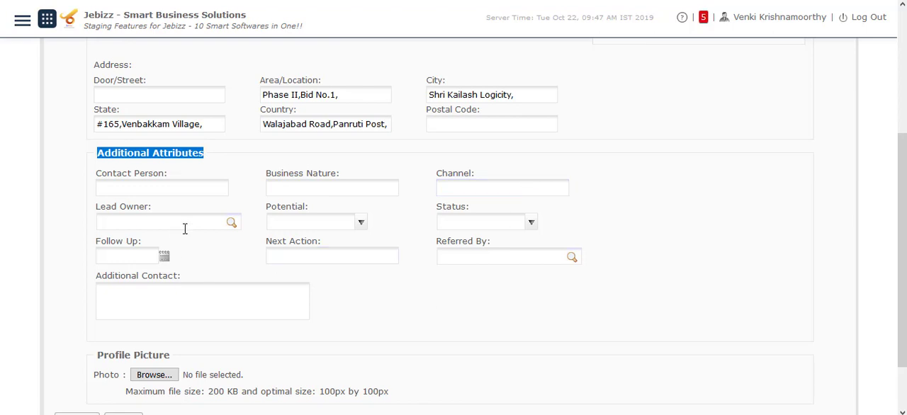
{"action": "left_click", "coordinate": [362, 226]}
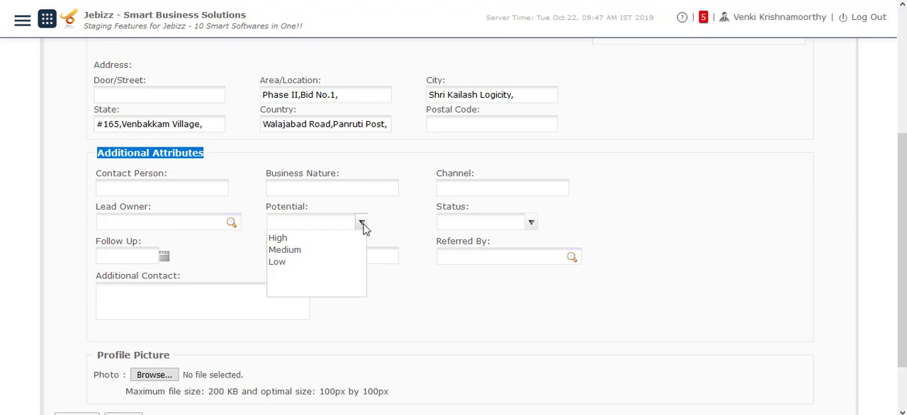
{"action": "left_click", "coordinate": [533, 225]}
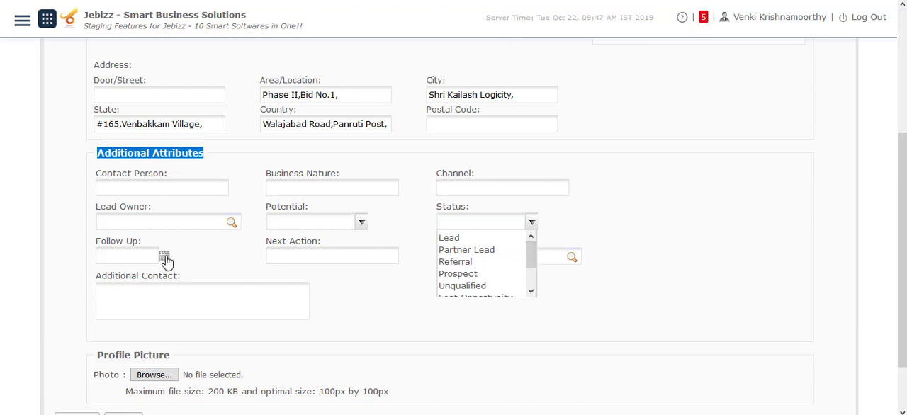
{"action": "left_click", "coordinate": [384, 301]}
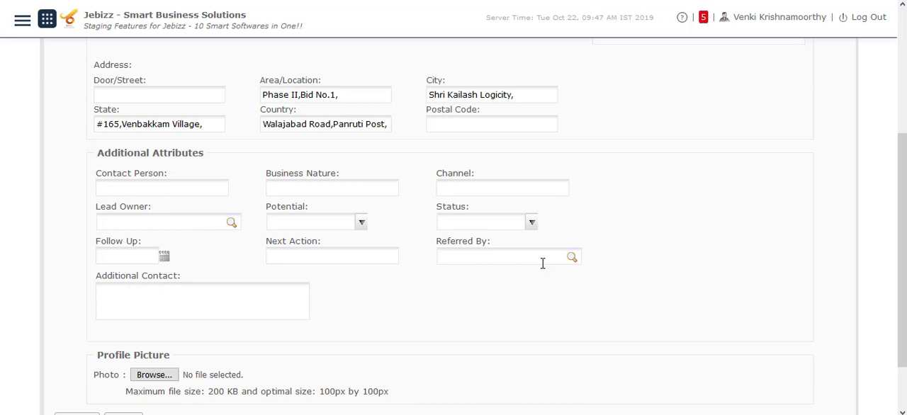
{"action": "scroll", "coordinate": [542, 263], "scroll_direction": "down", "scroll_amount": 3}
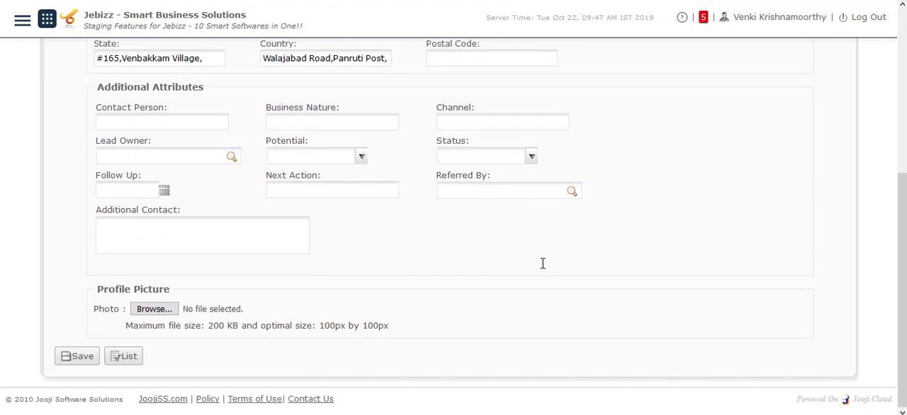
{"action": "left_click", "coordinate": [142, 236]}
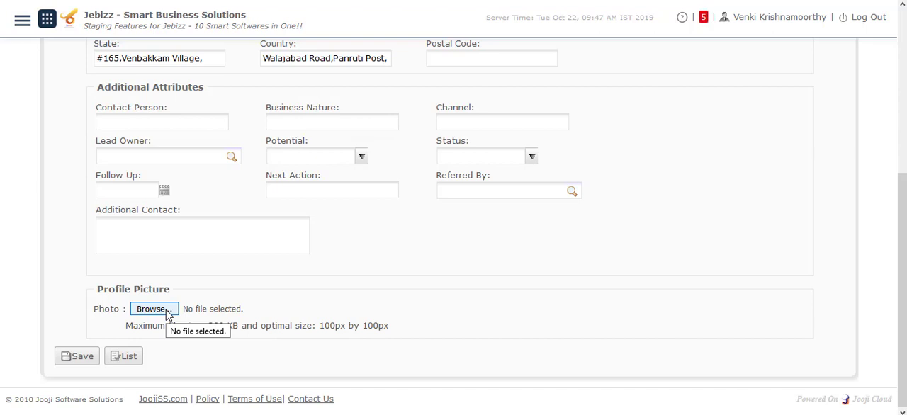
{"action": "scroll", "coordinate": [168, 314], "scroll_direction": "up", "scroll_amount": 4}
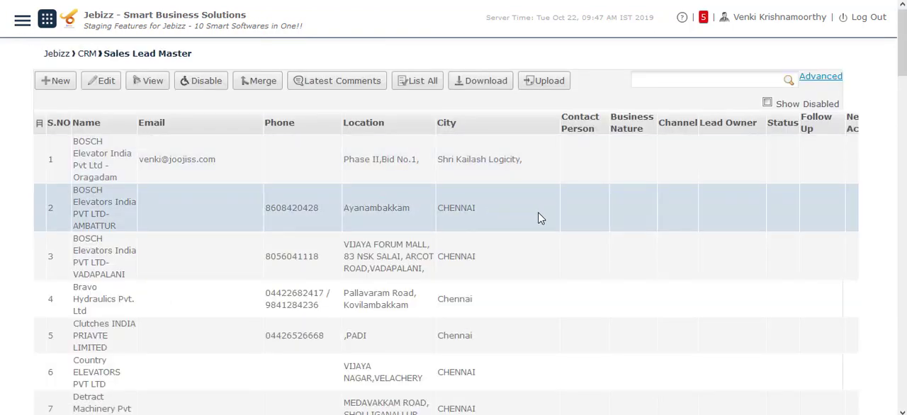
Return to the CRM overview and open ALXA ELEVATOR PVT LTD in Customer Master for editing.
{"action": "key", "text": "alt+Left"}
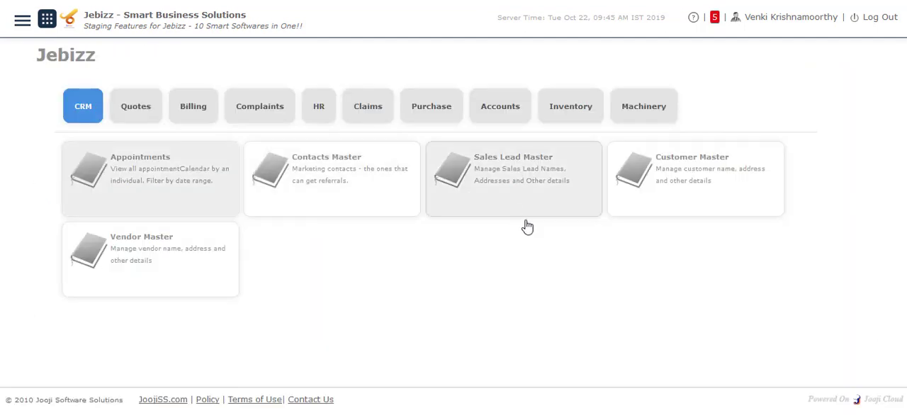
{"action": "left_click", "coordinate": [693, 183]}
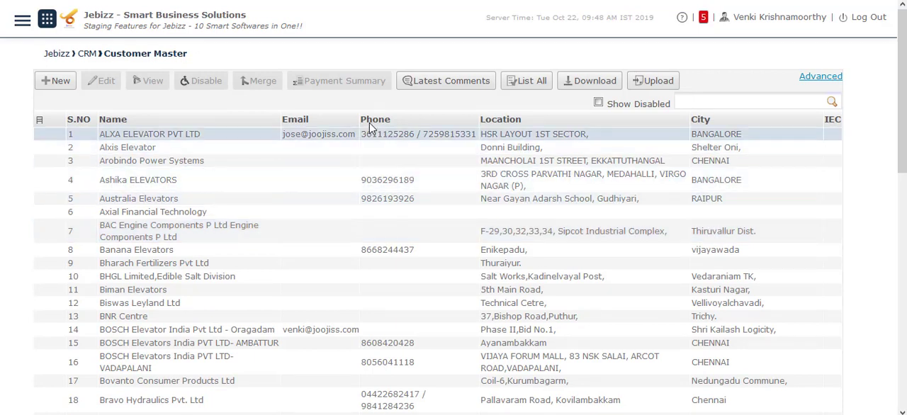
{"action": "left_click", "coordinate": [123, 138]}
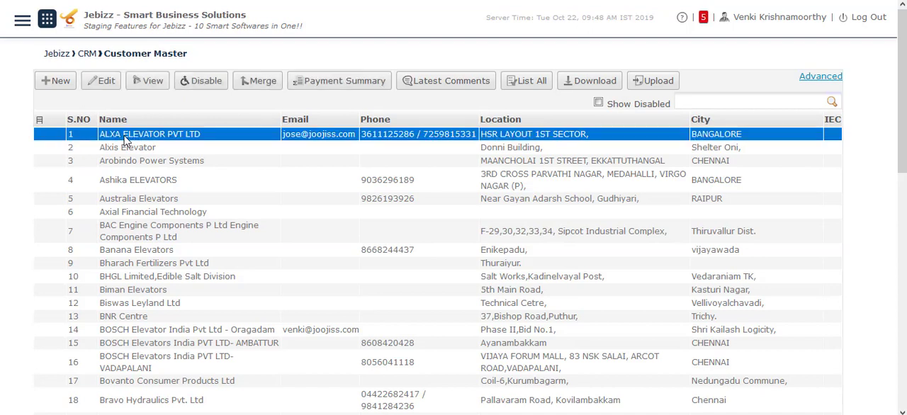
{"action": "left_click", "coordinate": [106, 81]}
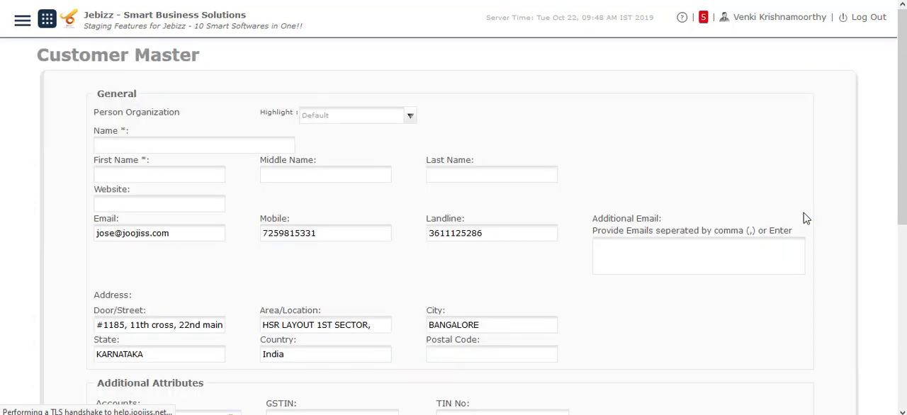
Review the customer's tax and registration, support contact, payment terms and profile picture fields.
{"action": "scroll", "coordinate": [596, 284], "scroll_direction": "down", "scroll_amount": 5}
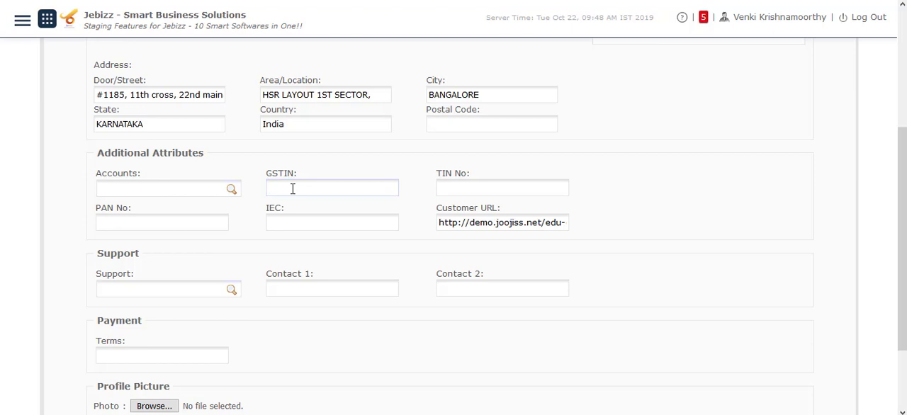
{"action": "left_click", "coordinate": [505, 188]}
{"action": "left_click", "coordinate": [189, 223]}
{"action": "scroll", "coordinate": [308, 288], "scroll_direction": "down", "scroll_amount": 3}
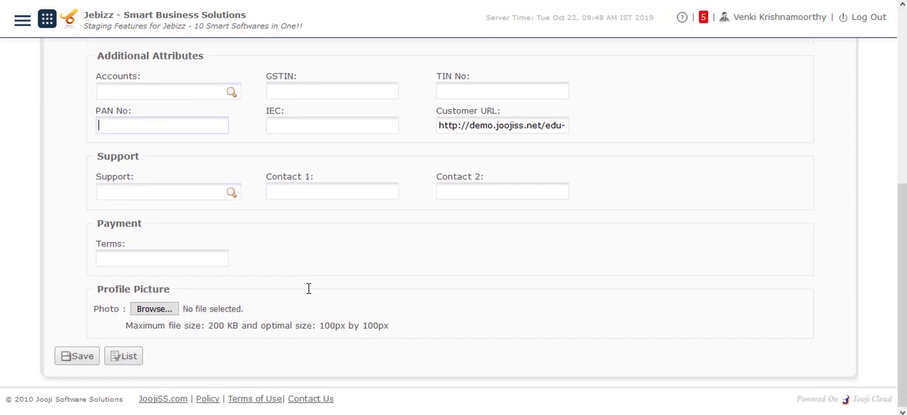
{"action": "left_click", "coordinate": [167, 187]}
{"action": "left_click", "coordinate": [461, 190]}
{"action": "left_click", "coordinate": [193, 258]}
{"action": "scroll", "coordinate": [194, 258], "scroll_direction": "up", "scroll_amount": 5}
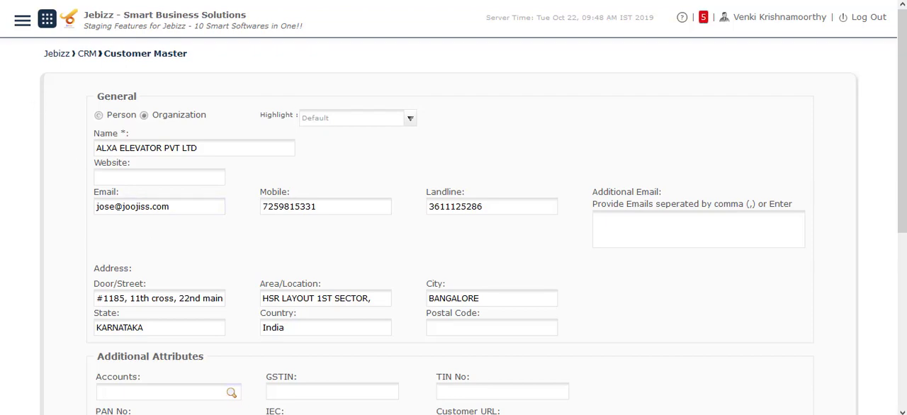
Return to the customer list and open the ALXA ELEVATOR PVT LTD record in view mode.
{"action": "key", "text": "alt+Left"}
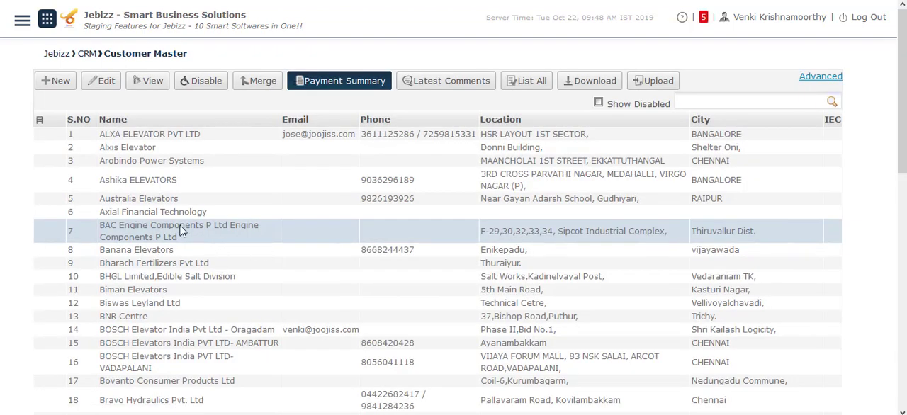
{"action": "left_click", "coordinate": [161, 136]}
{"action": "left_click", "coordinate": [147, 80]}
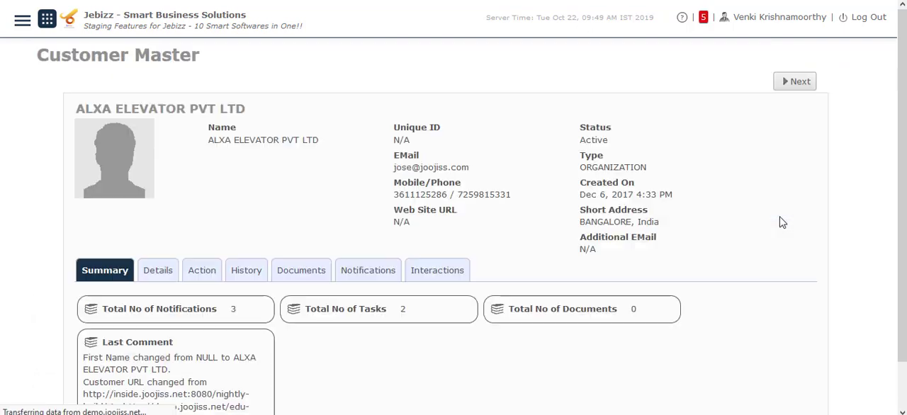
Examine the customer's summary, its address and attribute details, and the actions available for the record.
{"action": "scroll", "coordinate": [783, 225], "scroll_direction": "down", "scroll_amount": 2}
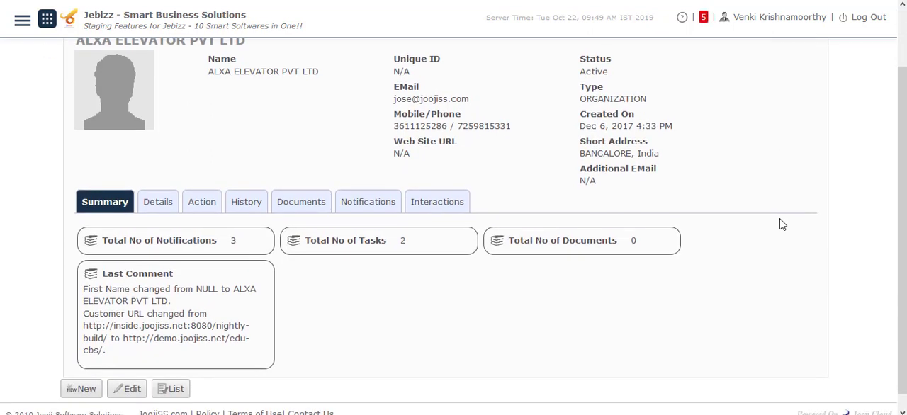
{"action": "left_click", "coordinate": [163, 202]}
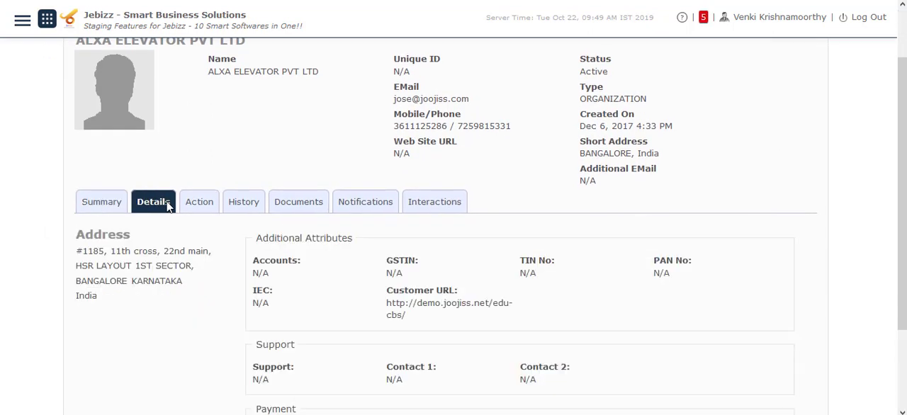
{"action": "scroll", "coordinate": [298, 311], "scroll_direction": "down", "scroll_amount": 3}
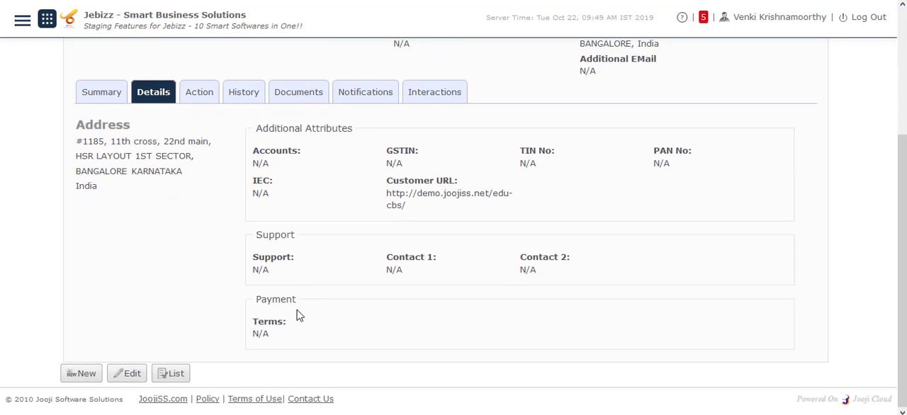
{"action": "left_click", "coordinate": [198, 99]}
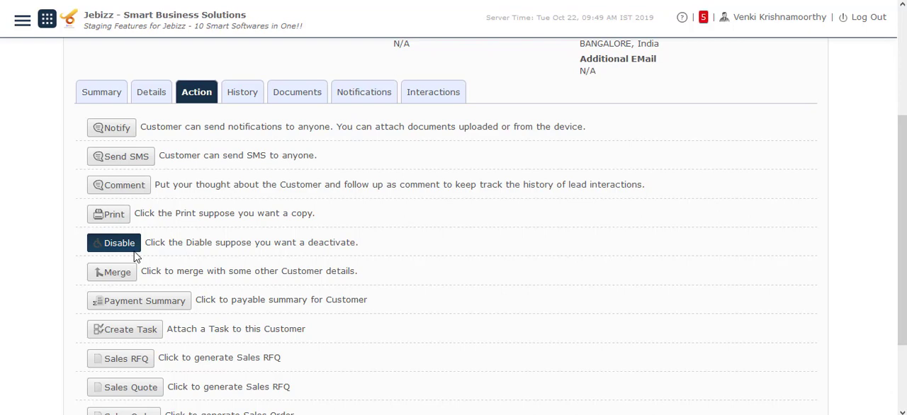
{"action": "scroll", "coordinate": [603, 274], "scroll_direction": "down", "scroll_amount": 3}
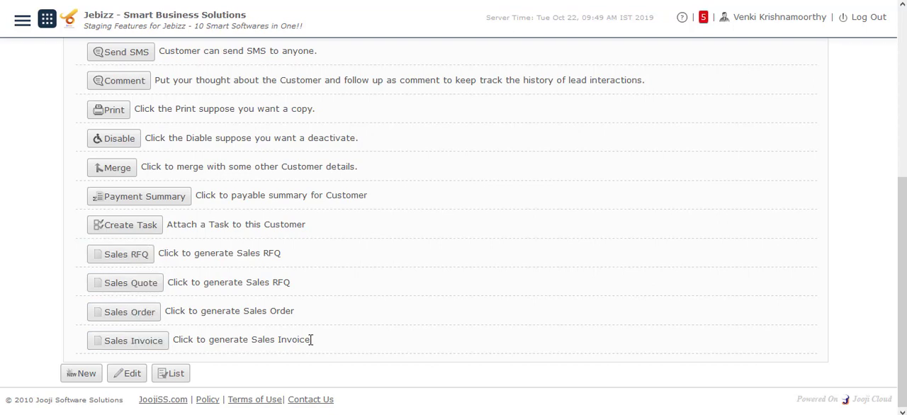
Review the ALXA ELEVATOR PVT LTD customer's history of user comments and assigned tasks.
{"action": "scroll", "coordinate": [351, 280], "scroll_direction": "up", "scroll_amount": 5}
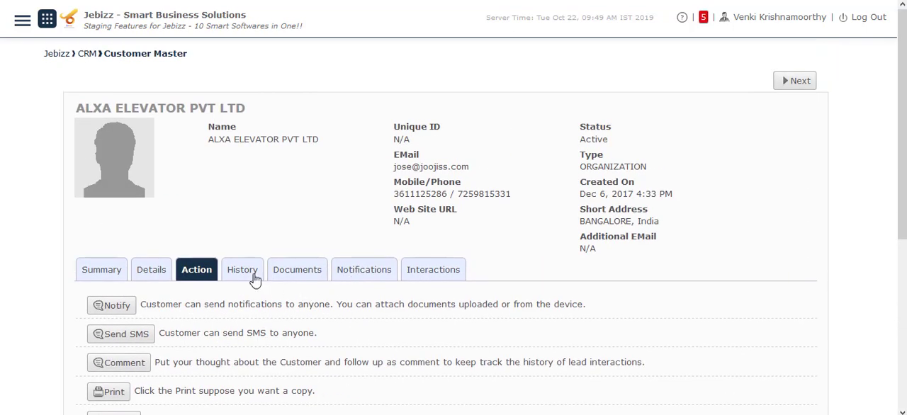
{"action": "left_click", "coordinate": [254, 276]}
{"action": "scroll", "coordinate": [347, 290], "scroll_direction": "down", "scroll_amount": 2}
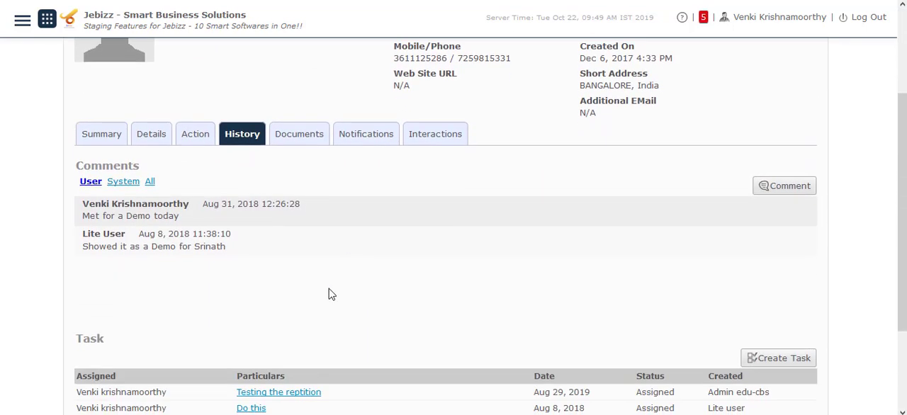
{"action": "scroll", "coordinate": [329, 294], "scroll_direction": "down", "scroll_amount": 3}
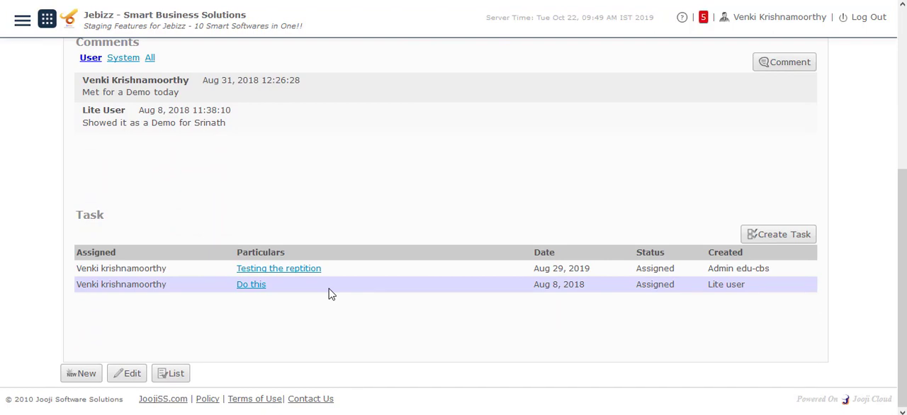
Review the customer's new document attachment fields and the list of notifications sent for the record.
{"action": "scroll", "coordinate": [328, 294], "scroll_direction": "up", "scroll_amount": 2}
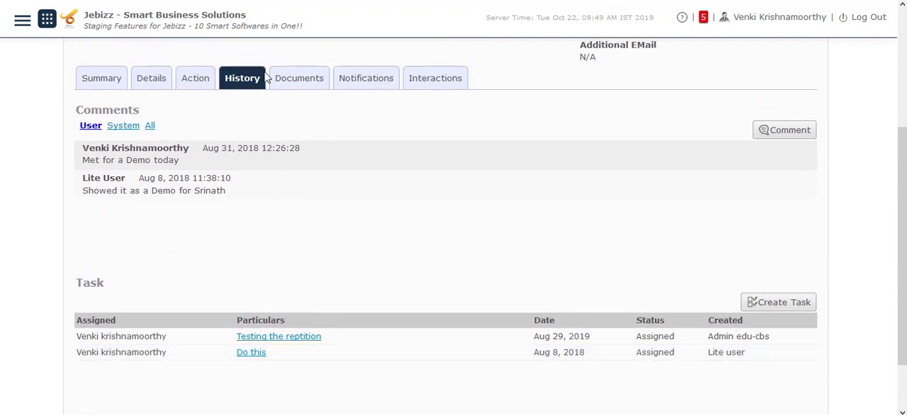
{"action": "left_click", "coordinate": [311, 84]}
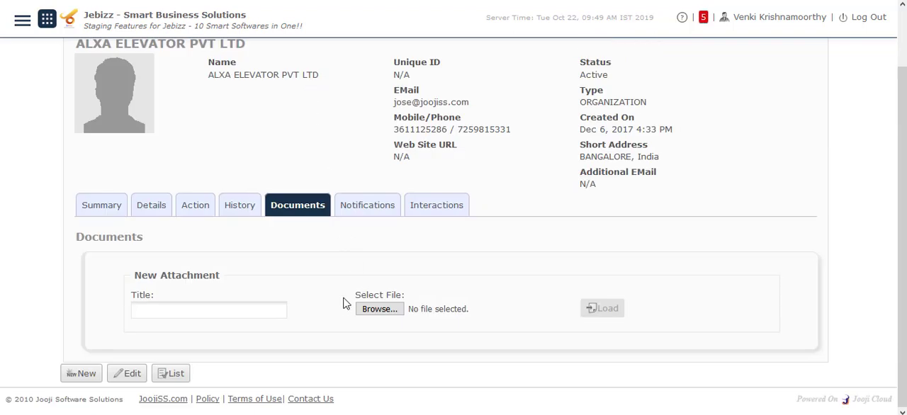
{"action": "left_click", "coordinate": [190, 311]}
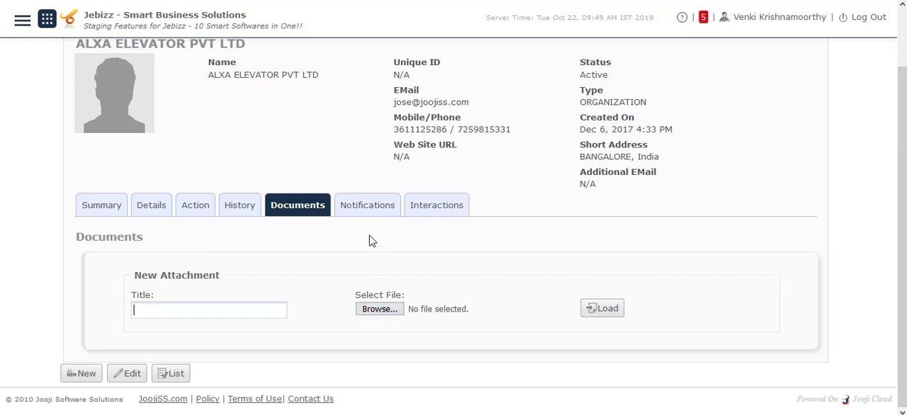
{"action": "left_click", "coordinate": [374, 206]}
{"action": "scroll", "coordinate": [385, 267], "scroll_direction": "down", "scroll_amount": 1}
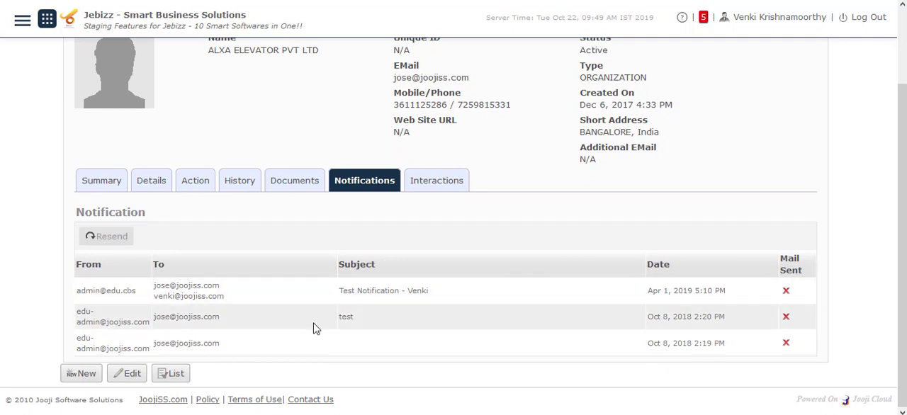
View the customer's interactions and check the Add Interaction form's required fields by submitting it empty, discarding the entry.
{"action": "left_click", "coordinate": [435, 183]}
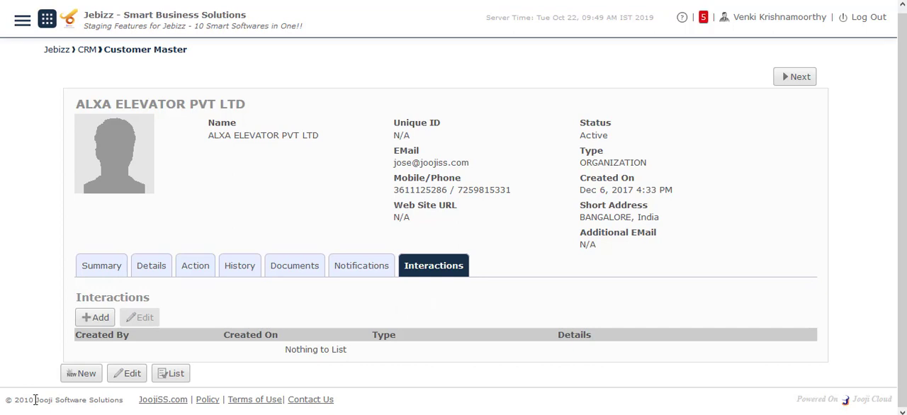
{"action": "left_click", "coordinate": [101, 319]}
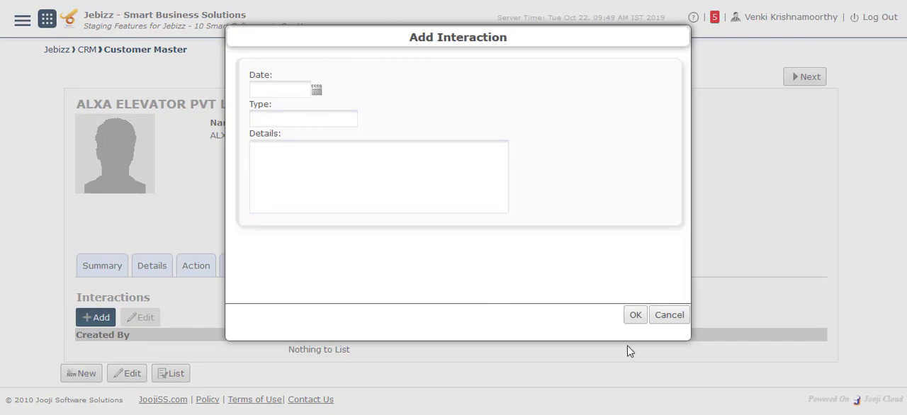
{"action": "left_click", "coordinate": [640, 317]}
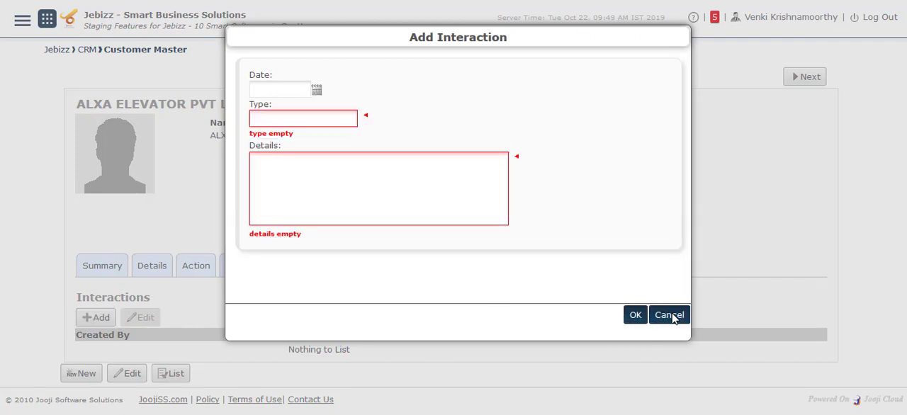
{"action": "left_click", "coordinate": [670, 317]}
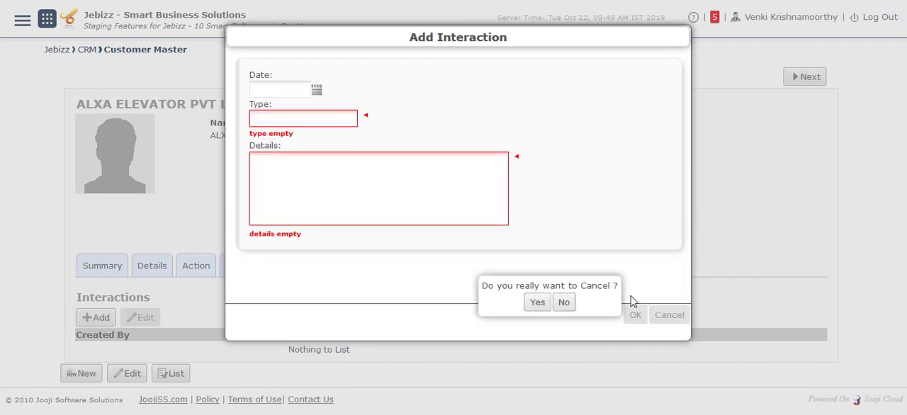
{"action": "left_click", "coordinate": [543, 306]}
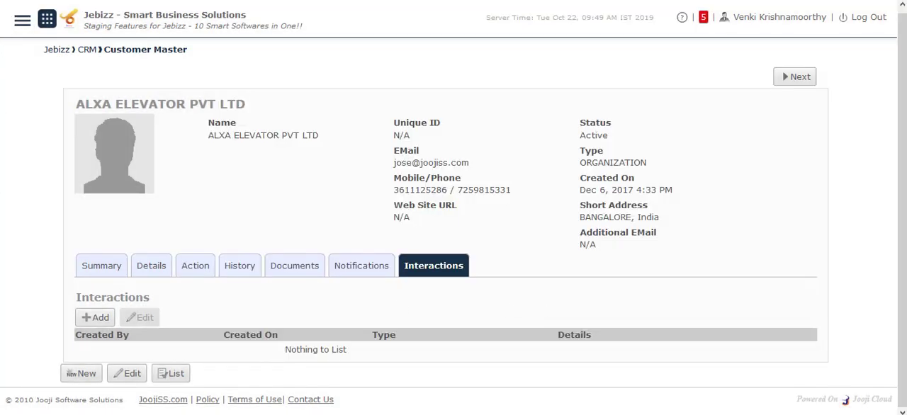
Leave the customer record for Jebizz Reports and browse the reports offered under the Sales and Task categories.
{"action": "left_click", "coordinate": [32, 1]}
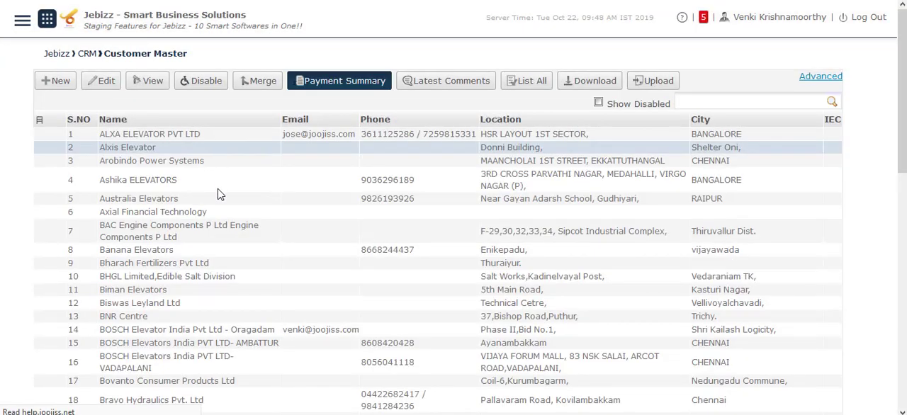
{"action": "left_click", "coordinate": [41, 21]}
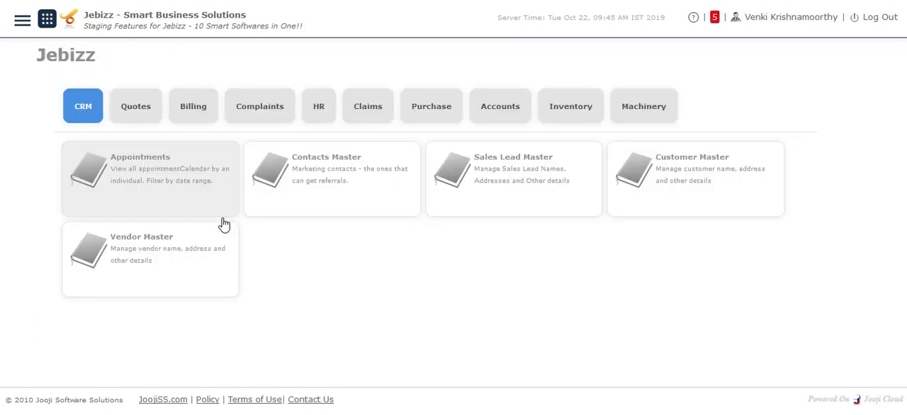
{"action": "left_click", "coordinate": [23, 22]}
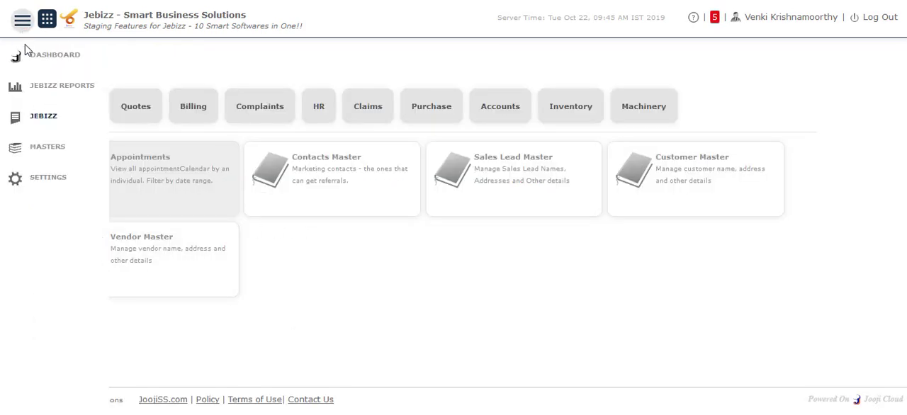
{"action": "left_click", "coordinate": [43, 97]}
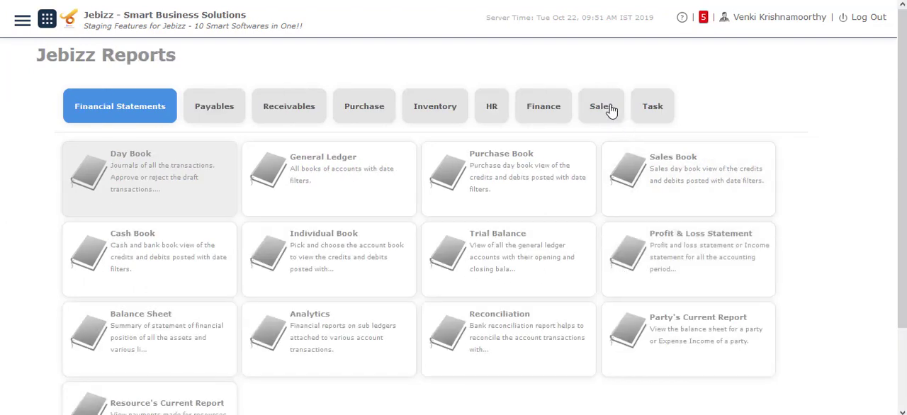
{"action": "left_click", "coordinate": [608, 110]}
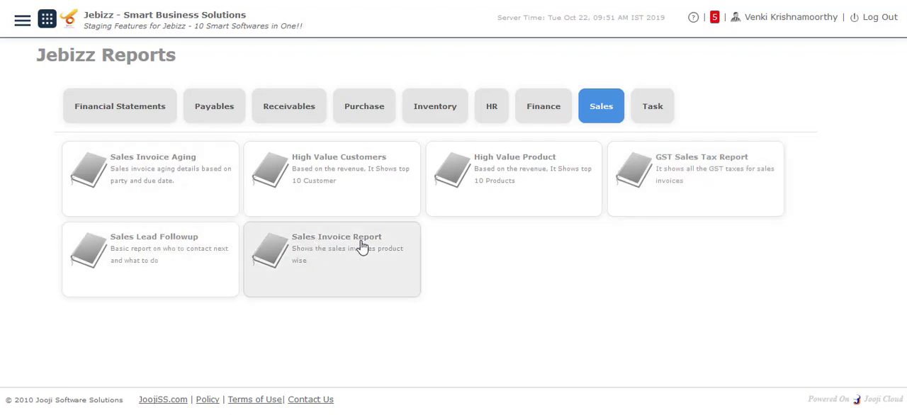
{"action": "left_click", "coordinate": [662, 113]}
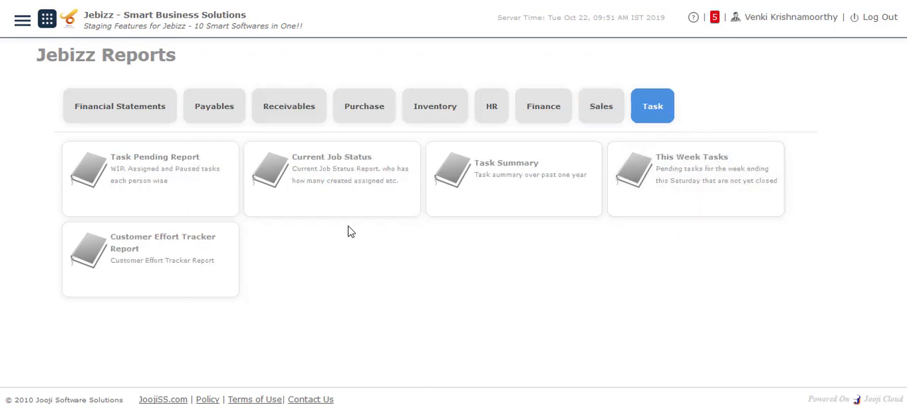